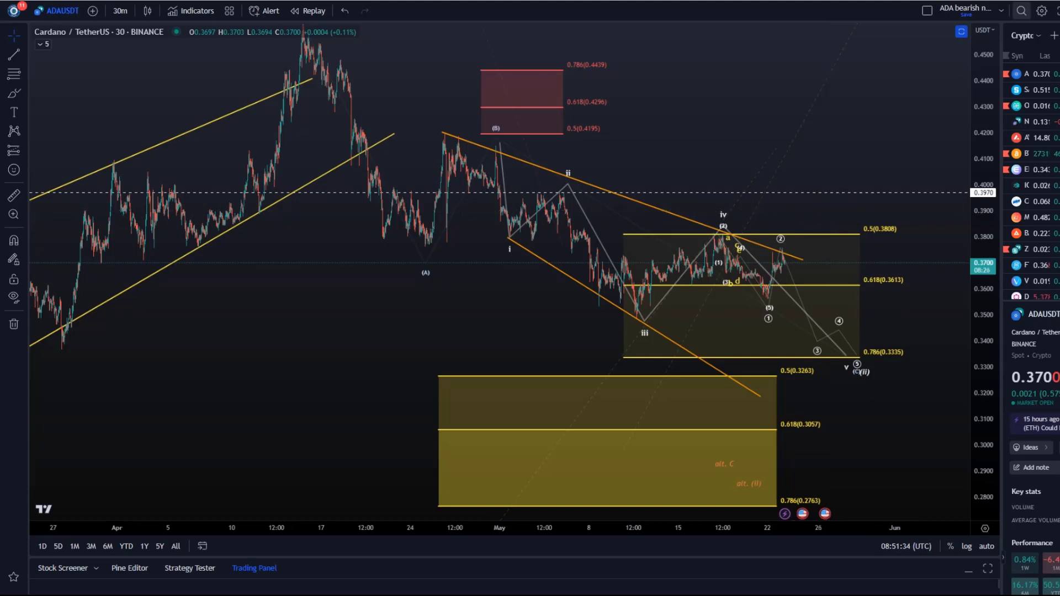
Zoom into the 8–29 May wave count and stretch the price axis to about 0.33–0.40
scroll(266, 153, "up", 2)
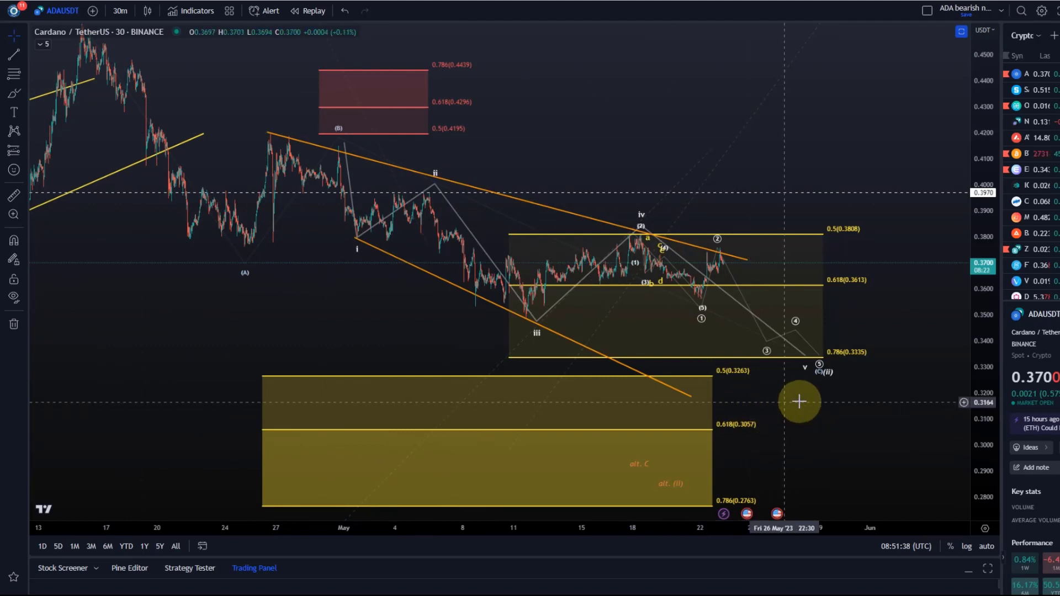
scroll(816, 374, "up", 1)
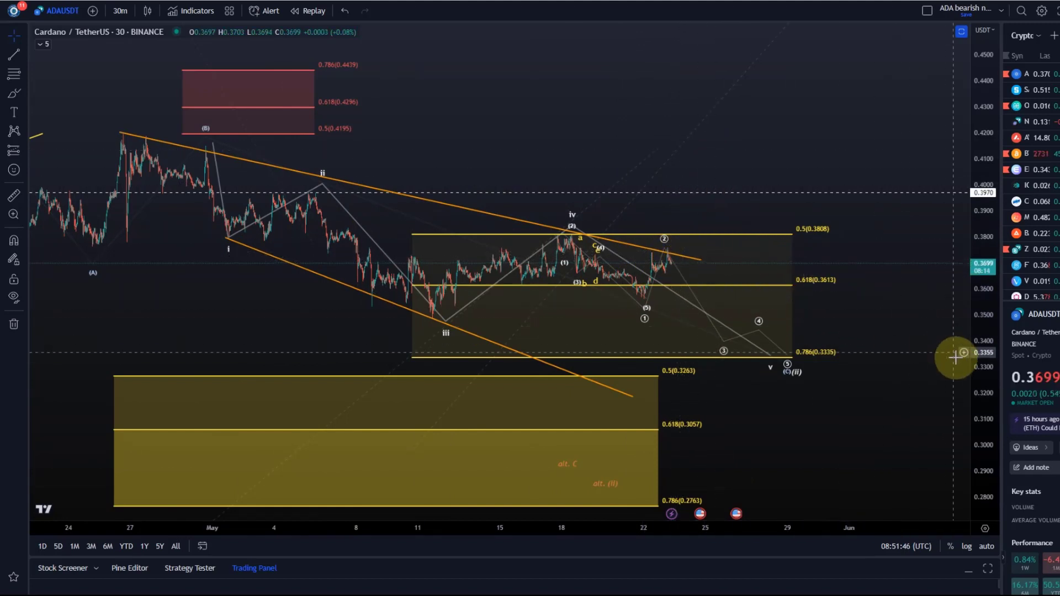
left_click_drag(970, 369, 627, 239)
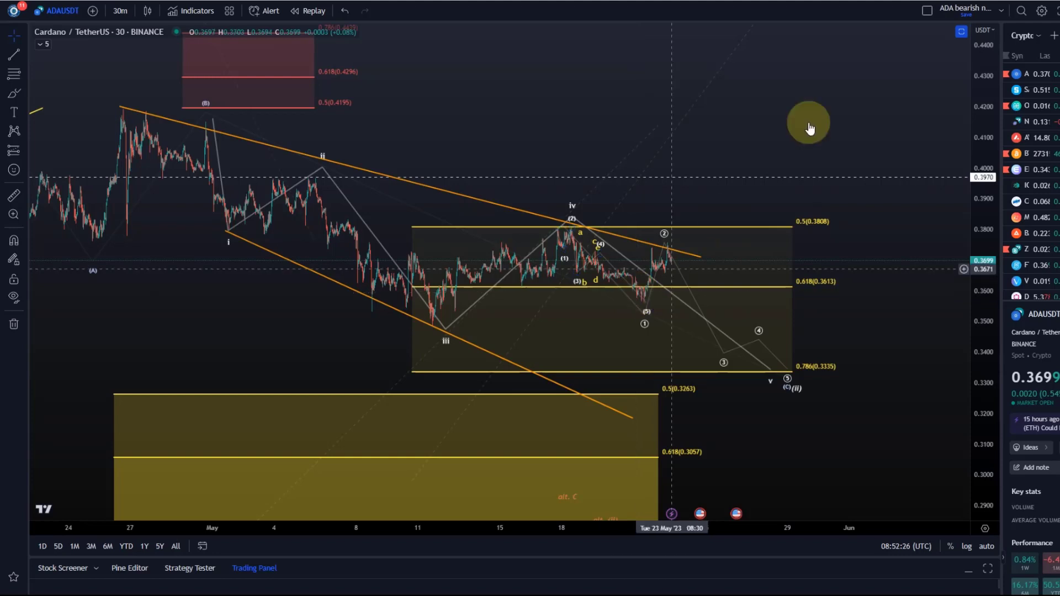
scroll(606, 267, "up", 5)
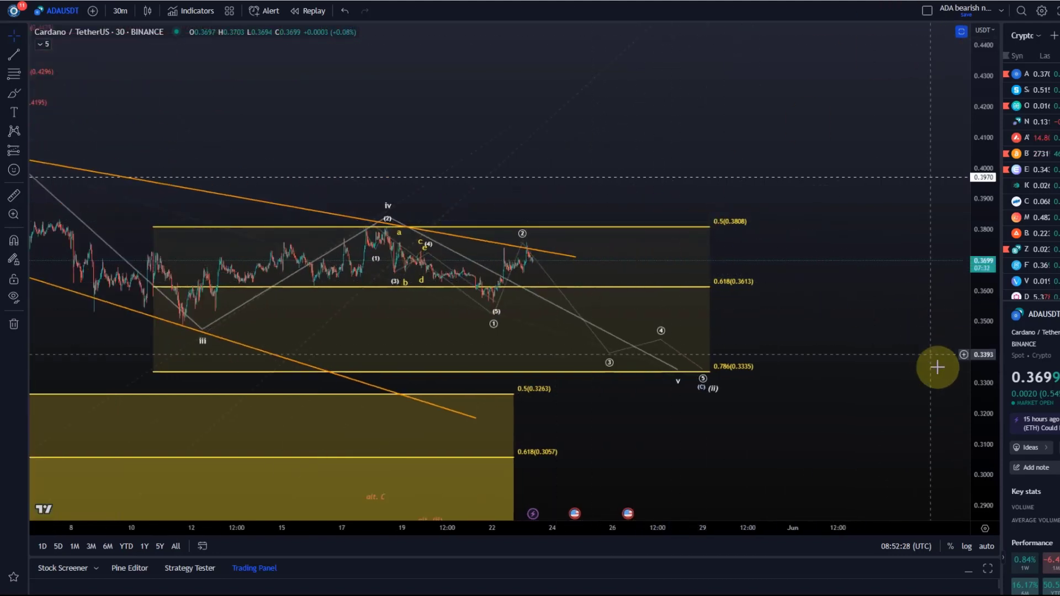
left_click_drag(986, 439, 985, 227)
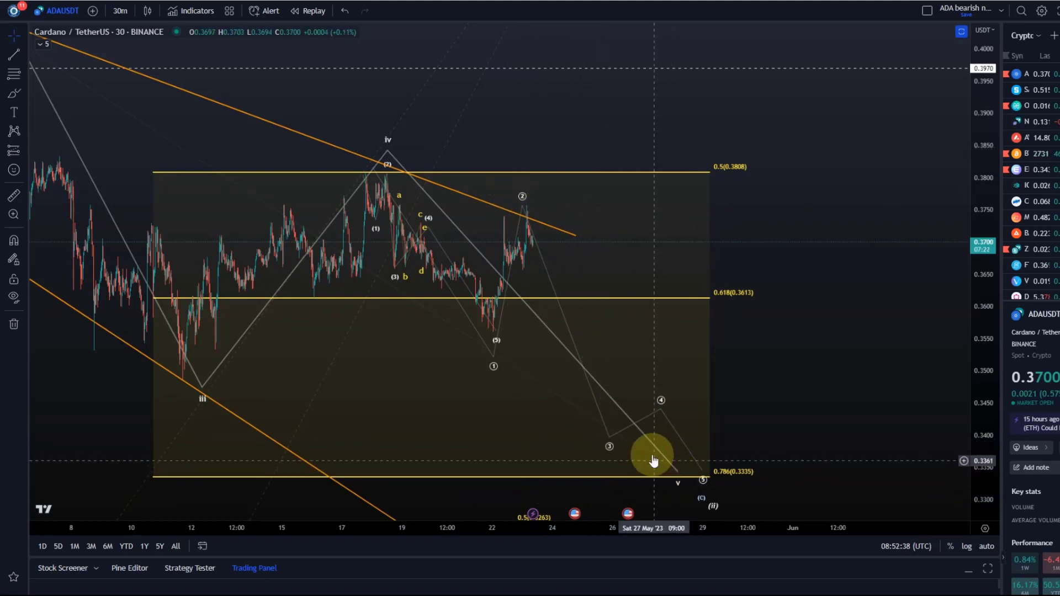
Draw a Fib retracement from the wave iv high to the 0.3560 low, styled 'Wave 2 retracements, yellow'
left_click(12, 75)
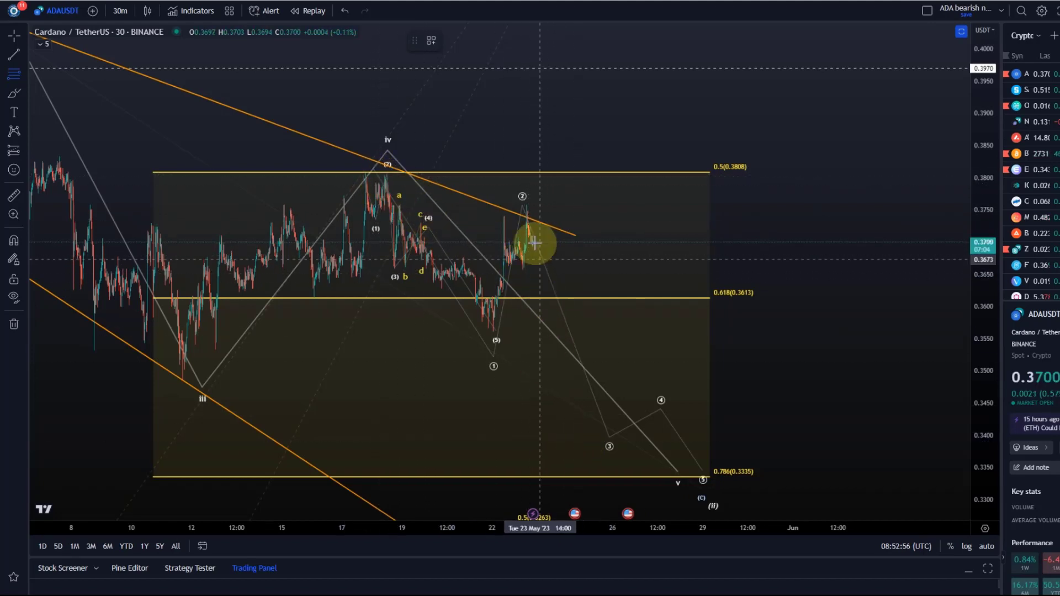
left_click(398, 176)
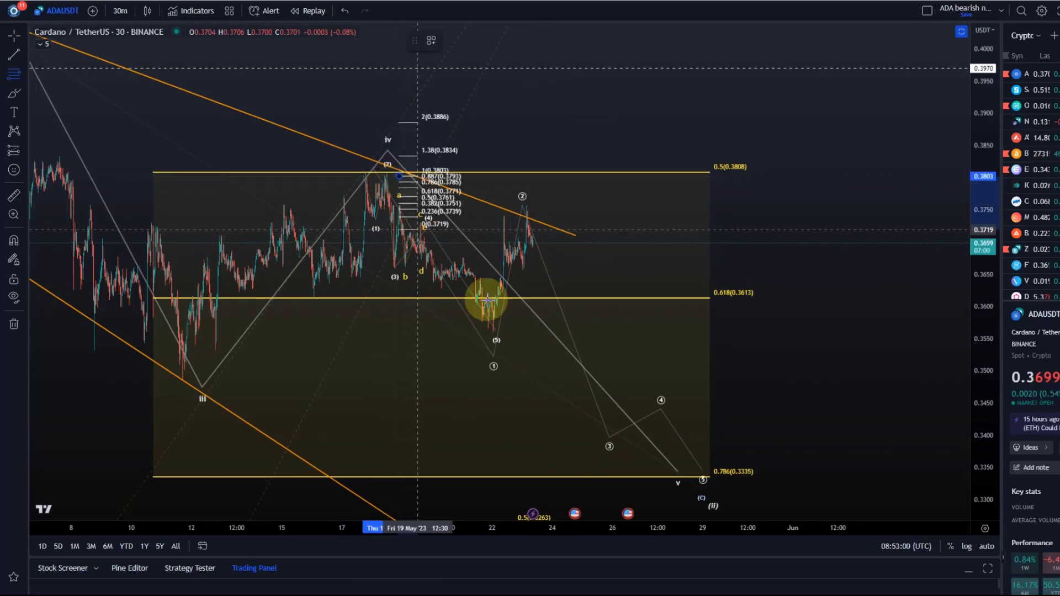
left_click(627, 332)
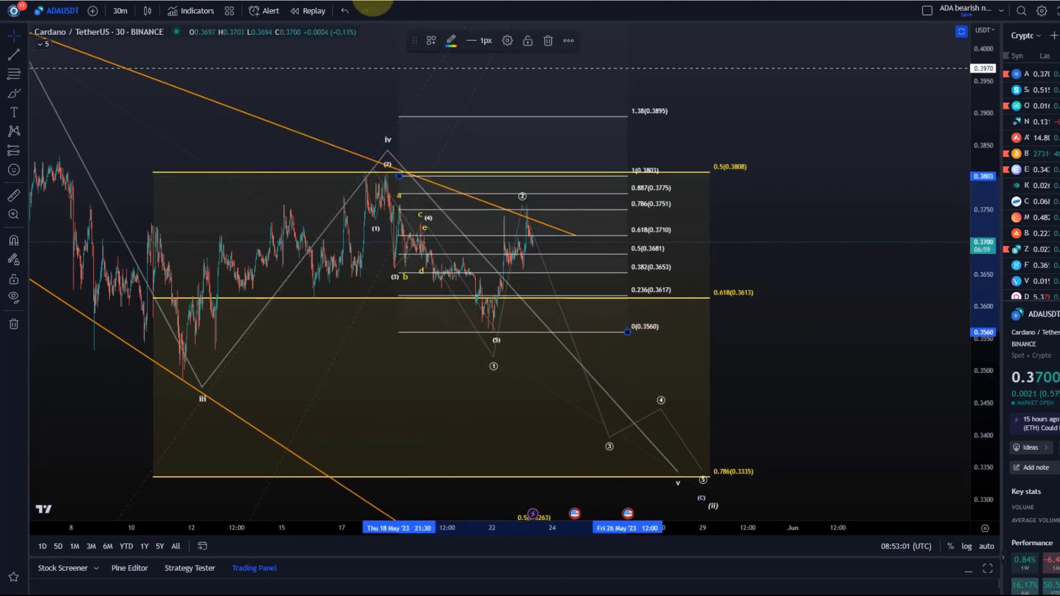
left_click(431, 40)
left_click(475, 204)
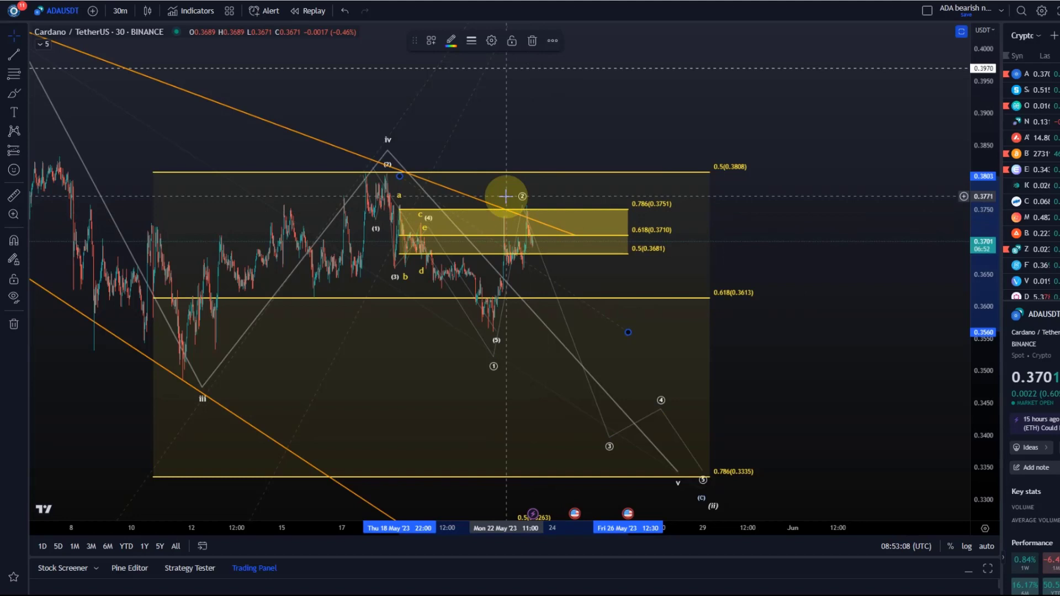
key("Right")
key("Right")
key("Right")
key("Right")
key("Right")
key("Right")
key("Right")
key("Right")
key("Right")
key("Right")
key("Right")
key("Right")
key("Right")
key("Right")
key("Right")
key("Right")
key("Right")
key("Right")
key("Right")
key("Right")
key("Right")
key("Right")
key("Right")
key("Right")
key("Right")
key("Right")
key("Right")
key("Right")
key("Right")
key("Right")
key("Right")
key("Right")
key("Right")
key("Right")
key("Right")
key("Right")
key("Right")
key("Right")
key("Right")
key("Right")
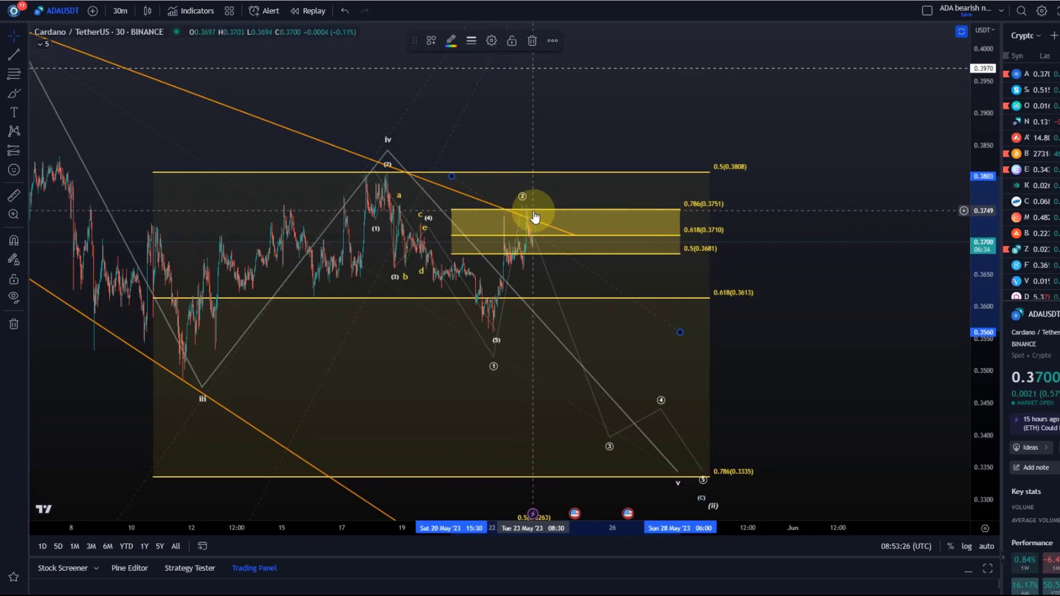
left_click(523, 199)
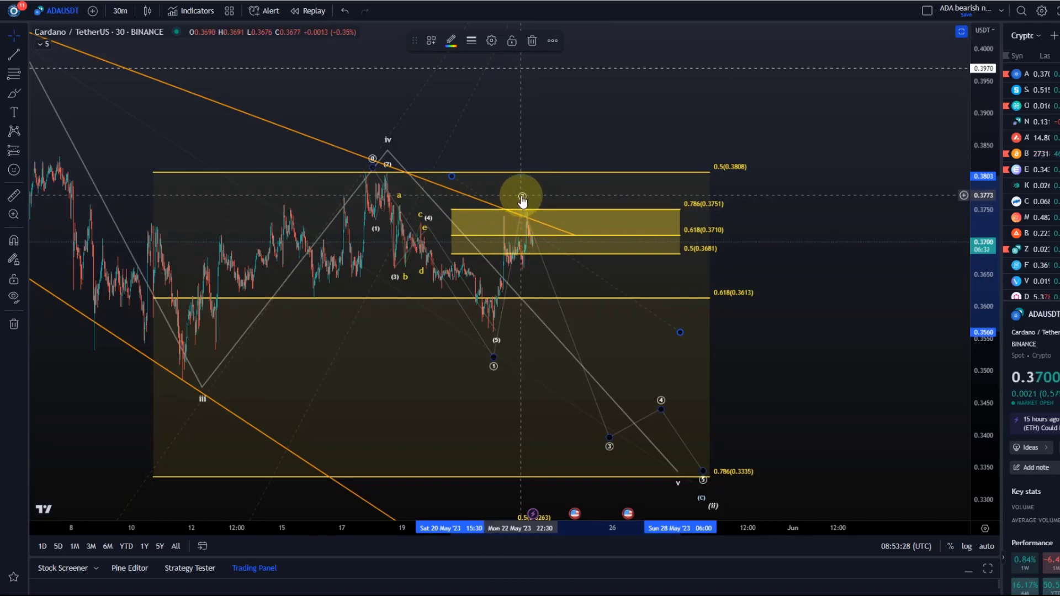
left_click(568, 283)
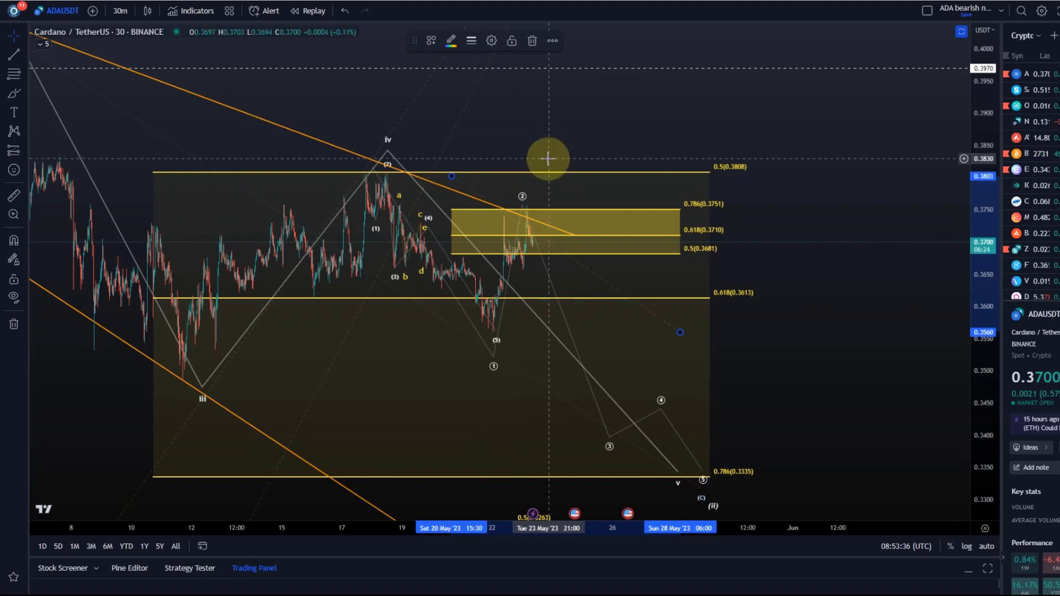
Delete the small yellow retracement and shift the red Fib zone slightly right
key("Delete")
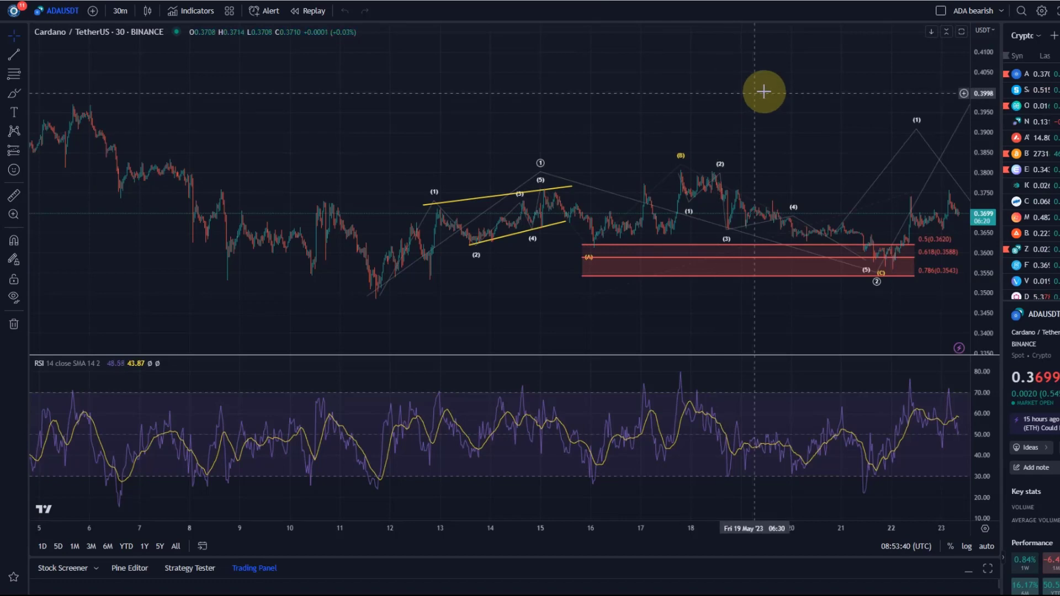
left_click_drag(660, 145, 480, 144)
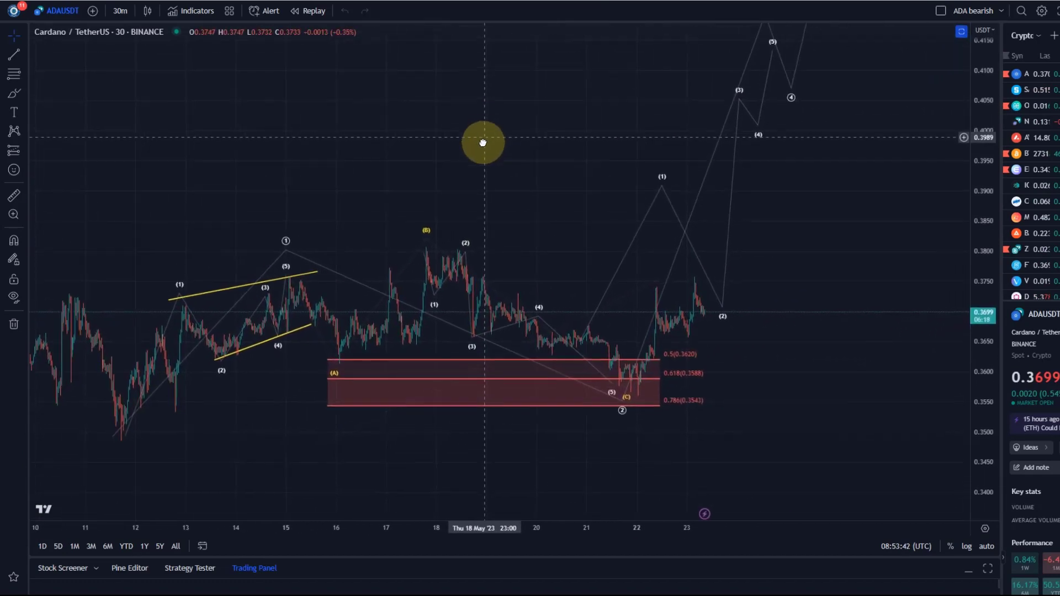
left_click(651, 388)
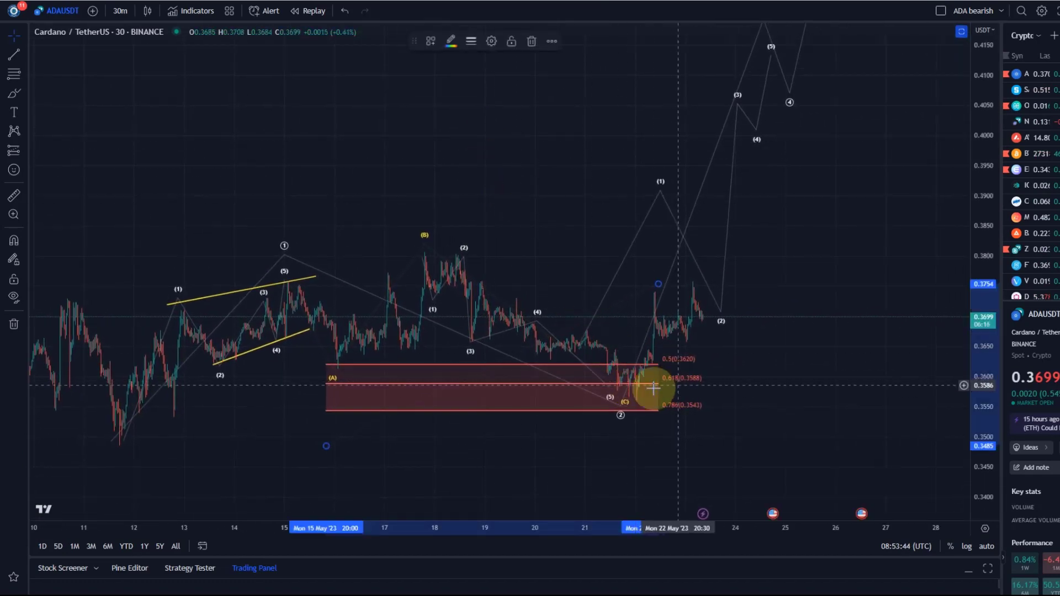
key("Right")
key("Right")
key("Right")
key("Right")
key("Right")
key("Right")
key("Right")
key("Right")
key("Right")
key("Right")
key("Right")
key("Right")
key("Right")
key("Right")
key("Right")
key("Right")
key("Right")
key("Right")
key("Right")
key("Right")
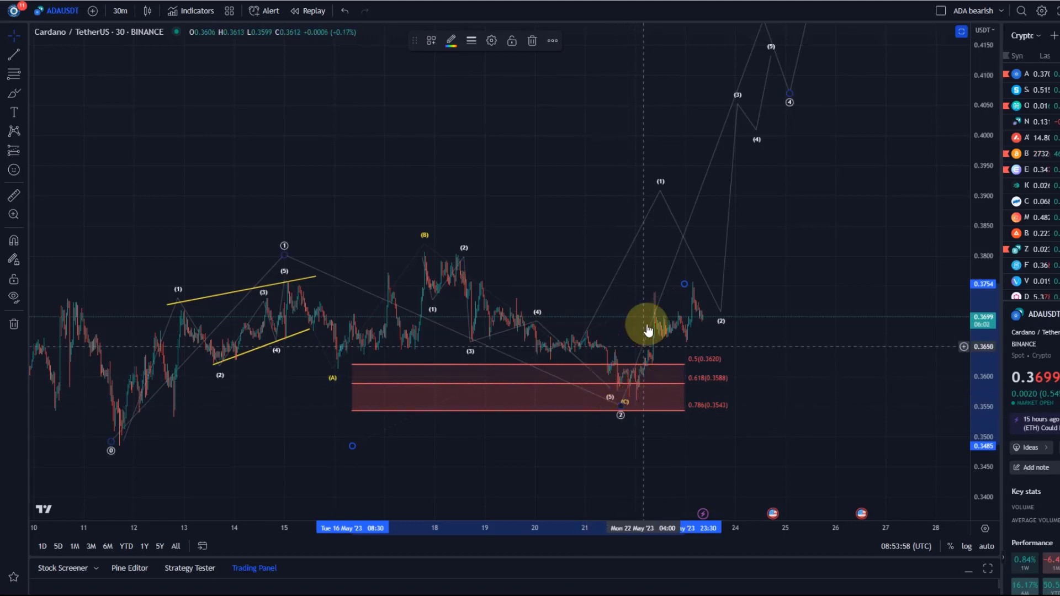
Reposition wave (1) near 0.3772 and wave (2) near 0.365, then select the circled count
left_click_drag(648, 256, 558, 248)
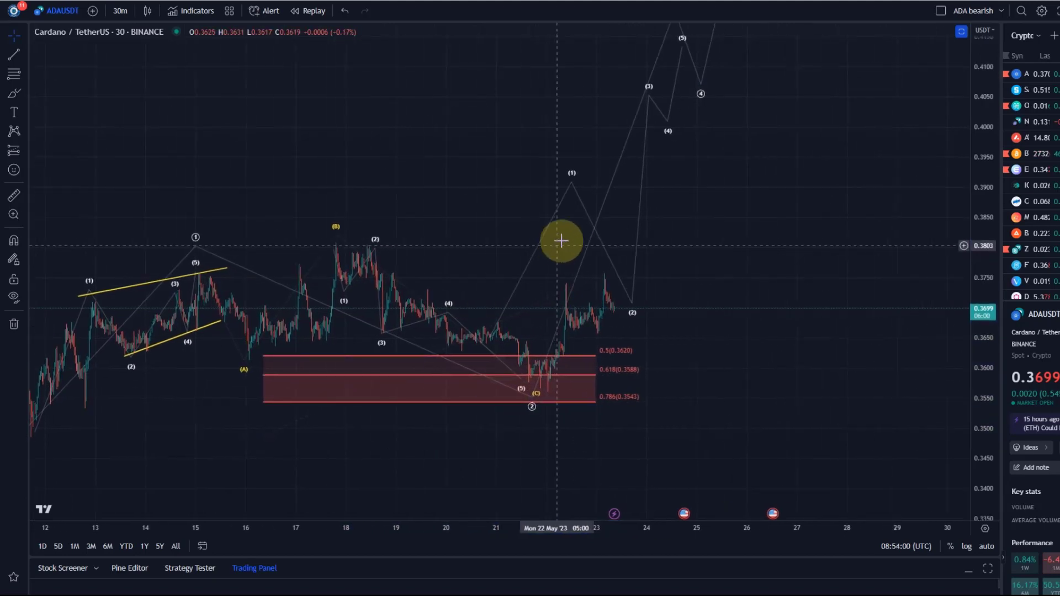
mouse_move(568, 183)
left_mouse_down()
mouse_move(595, 216)
mouse_move(601, 264)
left_mouse_up()
left_click(633, 312)
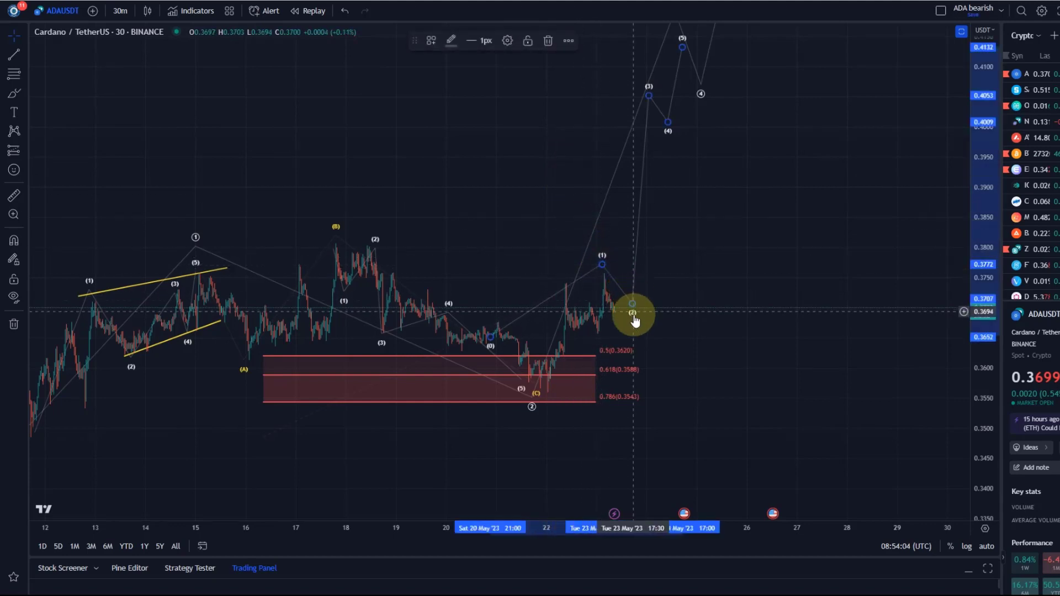
left_click_drag(635, 305, 628, 340)
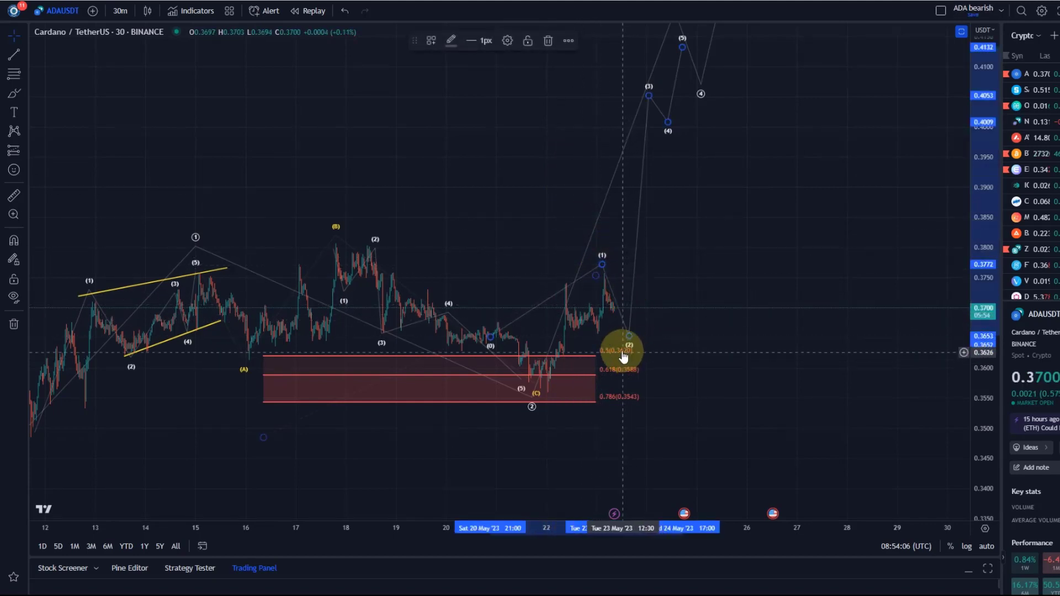
left_click(602, 358)
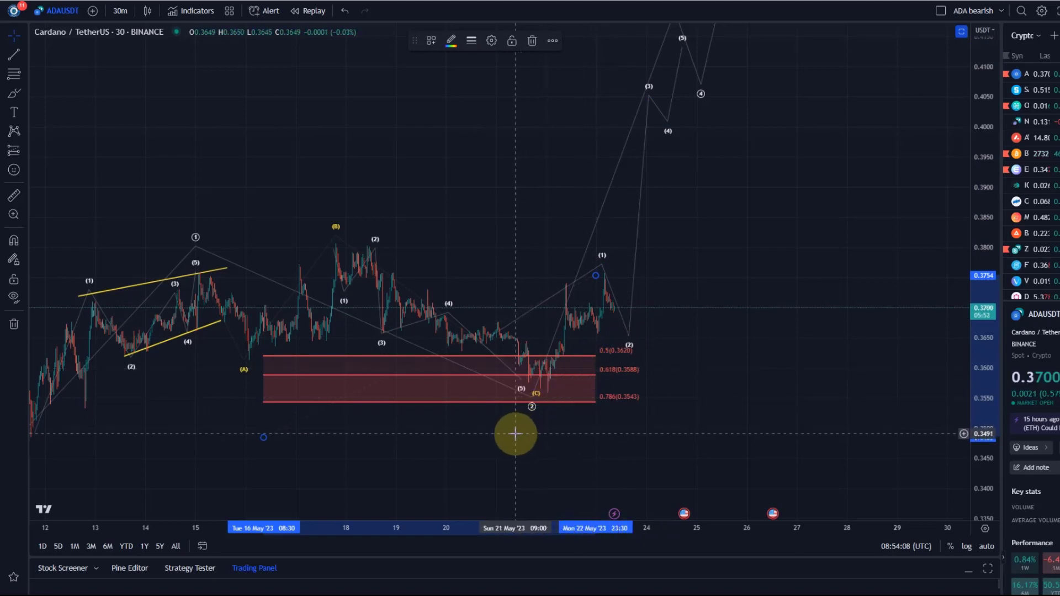
left_click(424, 284)
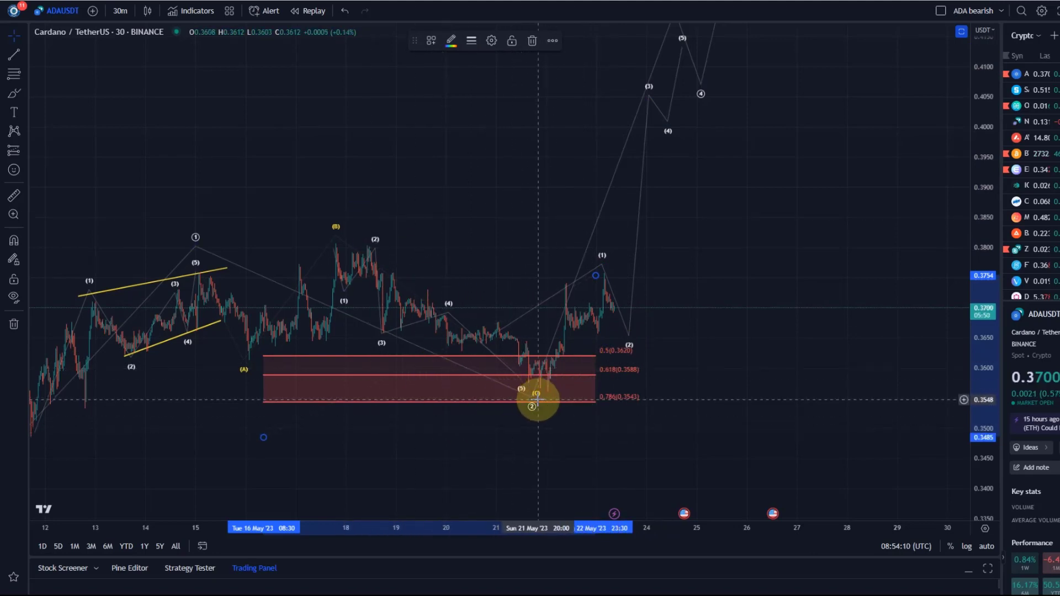
left_click(542, 375)
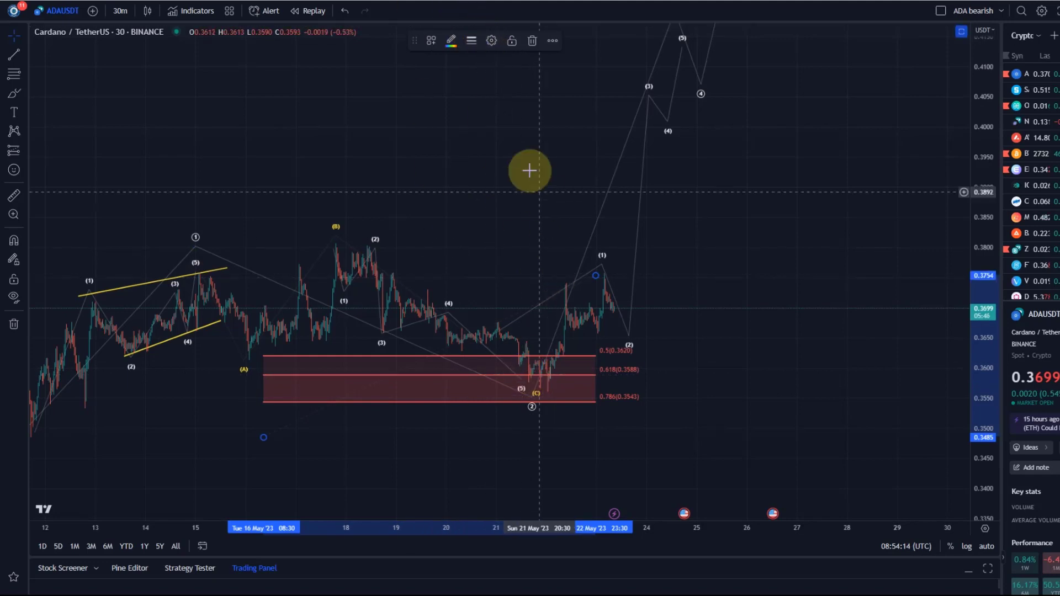
Set the red Fib retracement's labels to Left and shift it slightly left
left_click(490, 40)
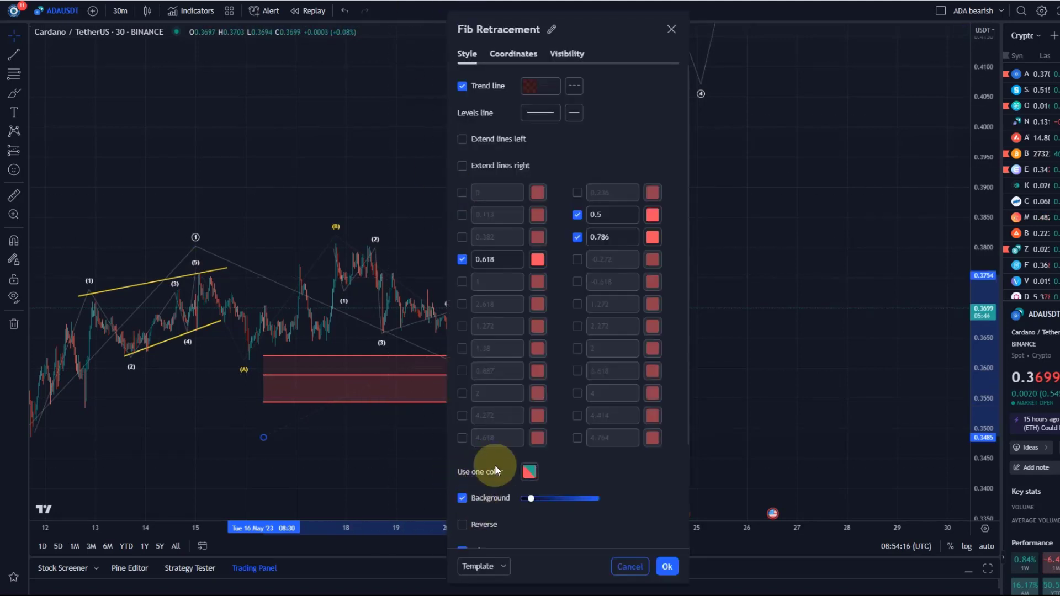
scroll(495, 470, "down", 2)
scroll(485, 505, "down", 2)
left_click(533, 478)
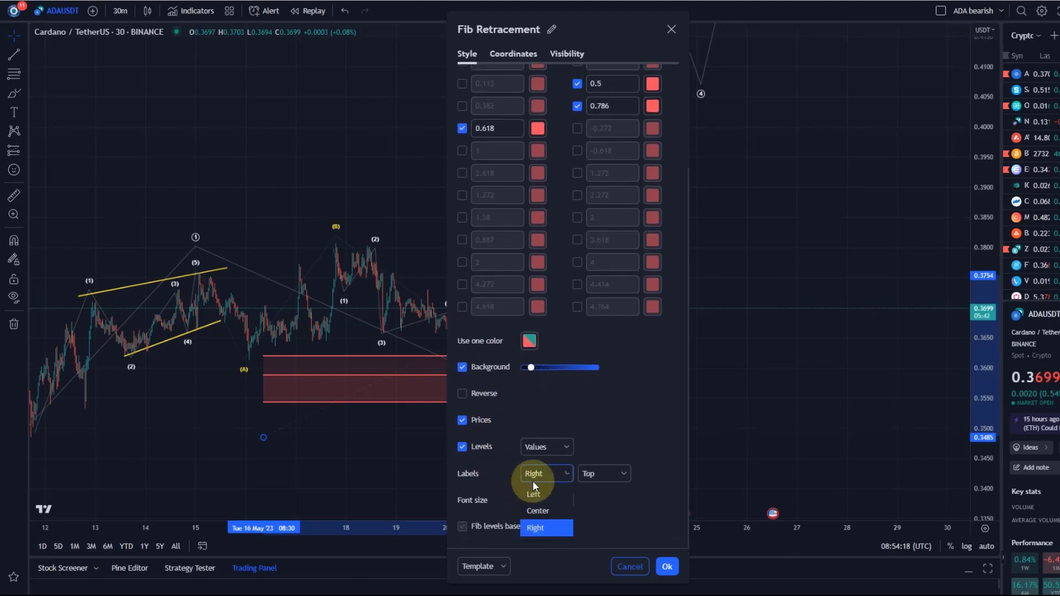
left_click(535, 496)
left_click(667, 566)
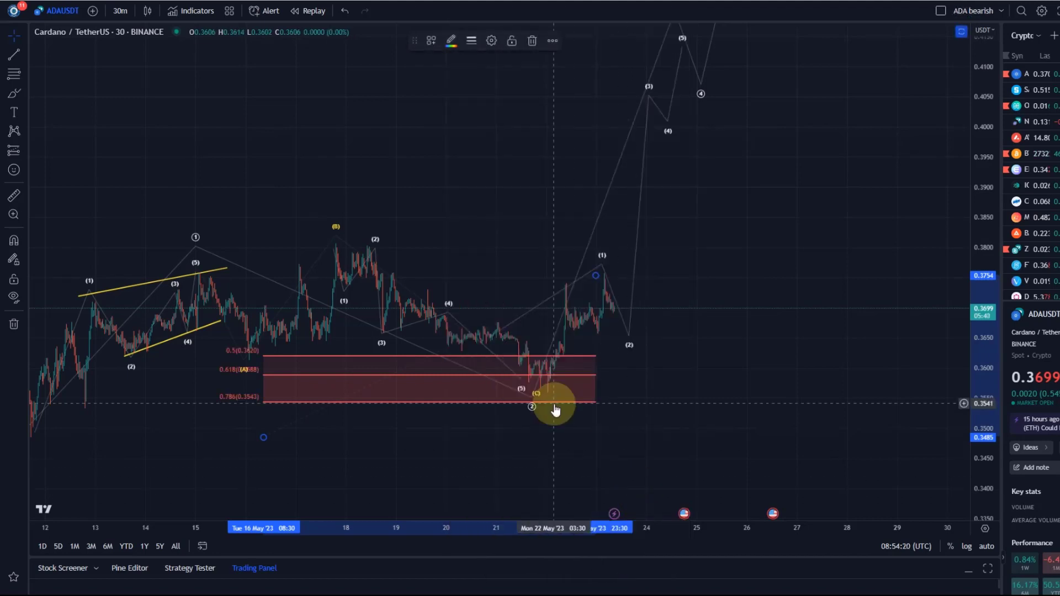
key("Left")
key("Left")
key("Left")
key("Left")
key("Left")
key("Left")
key("Left")
key("Left")
key("Left")
key("Left")
key("Left")
key("Left")
key("Left")
key("Left")
key("Left")
key("Left")
key("Left")
key("Left")
key("Left")
key("Left")
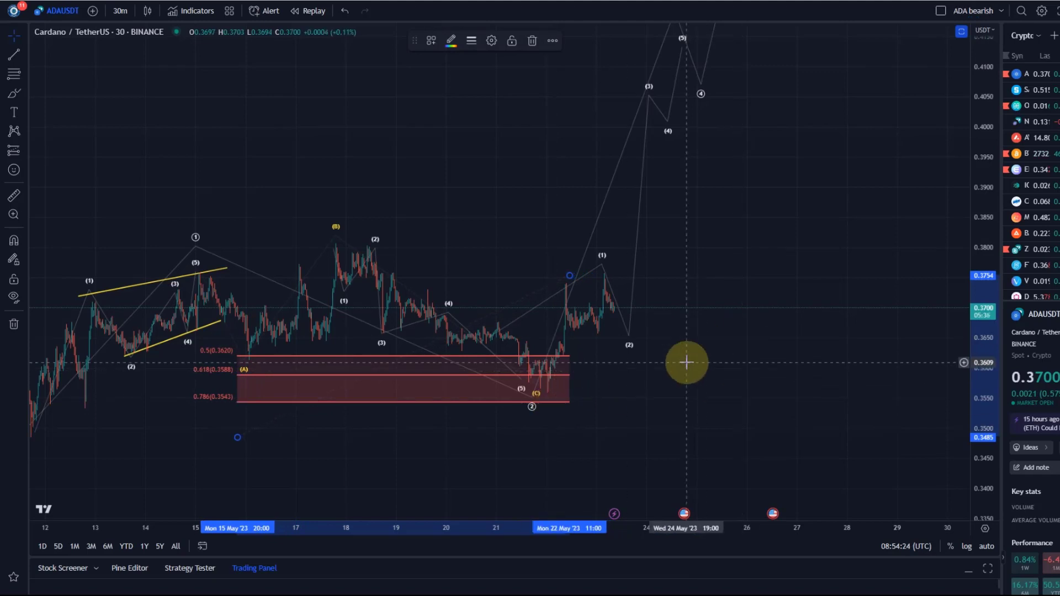
Switch from the bullish count to the bearish-count chart layout
scroll(624, 375, "up", 3)
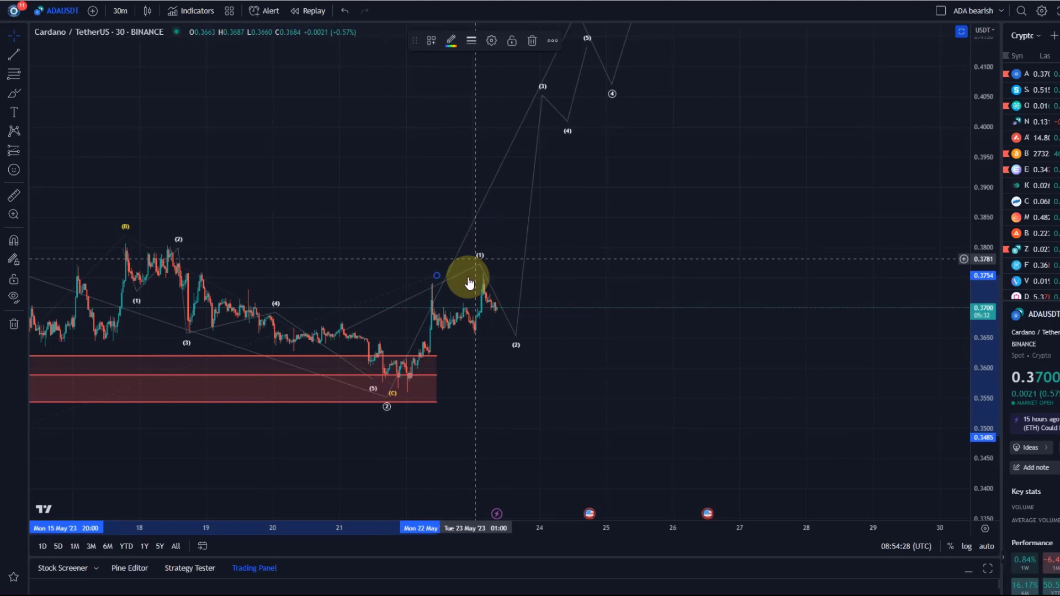
left_click(326, 345)
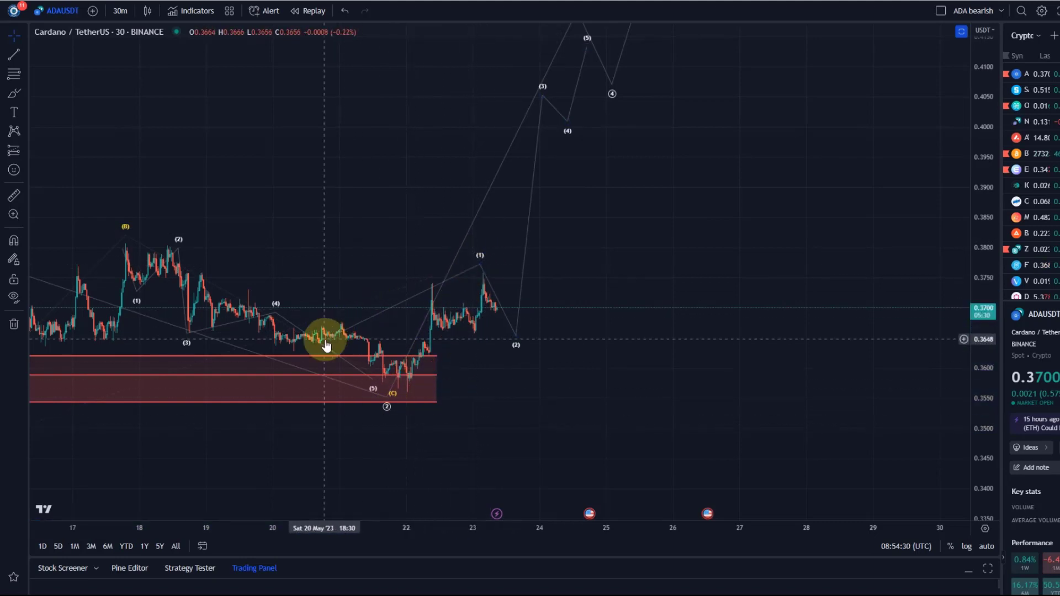
left_click(406, 389)
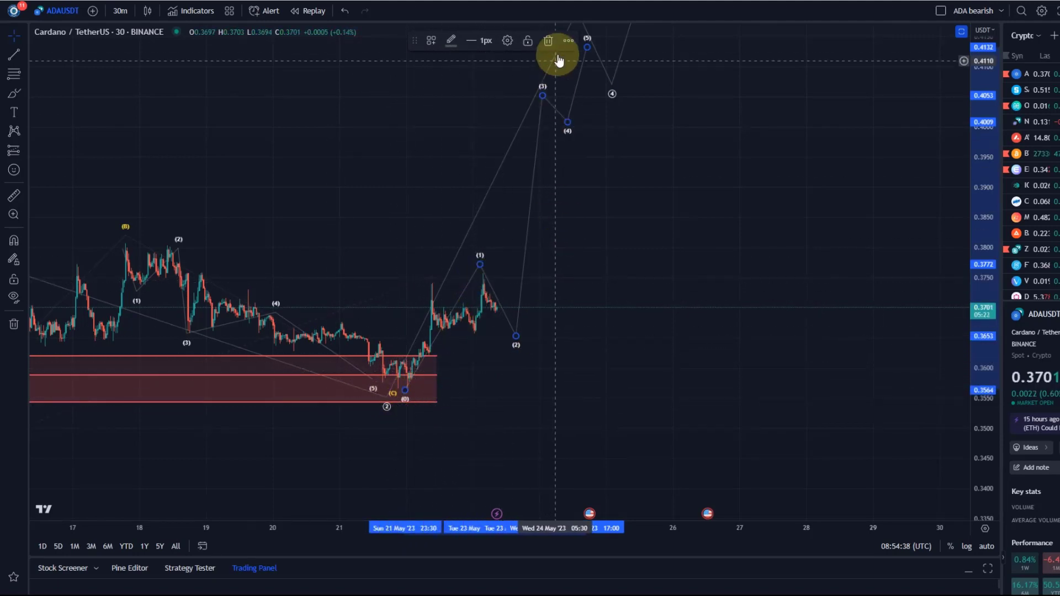
key("ctrl+Tab")
scroll(525, 331, "up", 2)
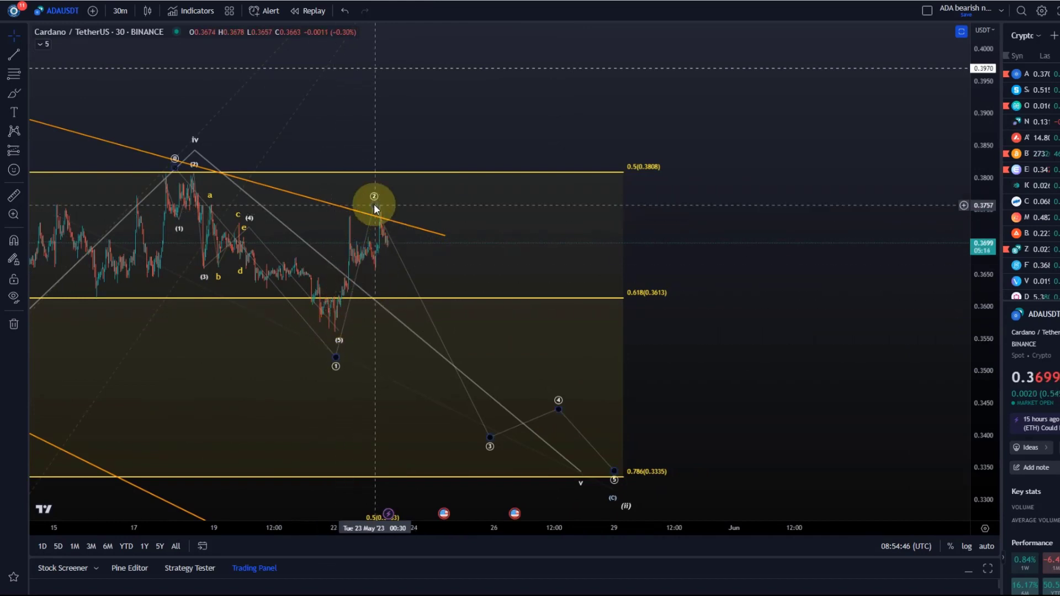
Return to the bullish layout and lower the wave (2) point to 0.3626
left_click(520, 133)
key("ctrl+Tab")
scroll(478, 364, "down", 3)
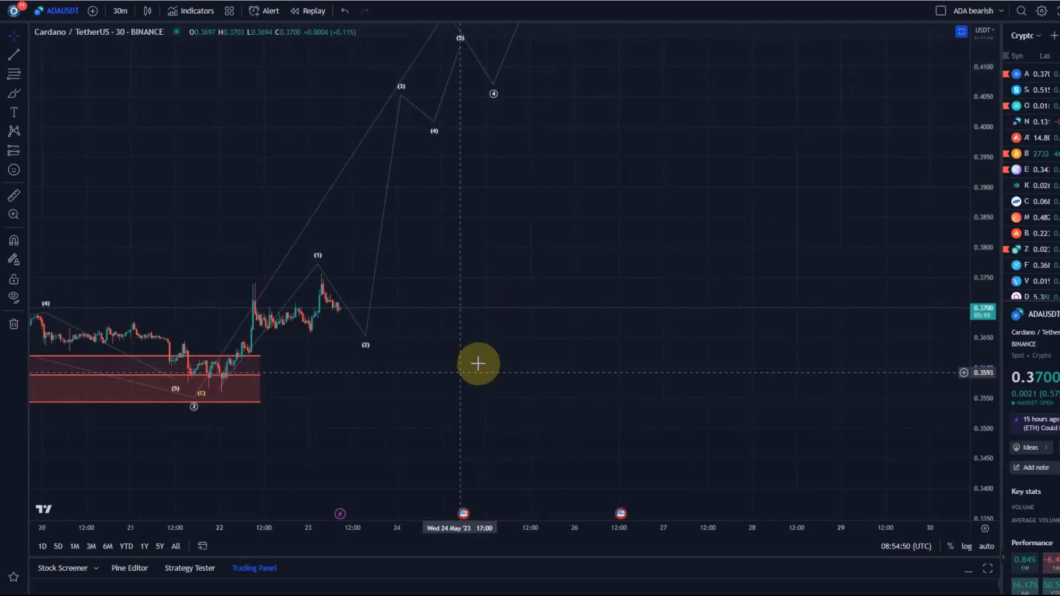
scroll(670, 326, "up", 4)
left_click_drag(568, 291, 564, 306)
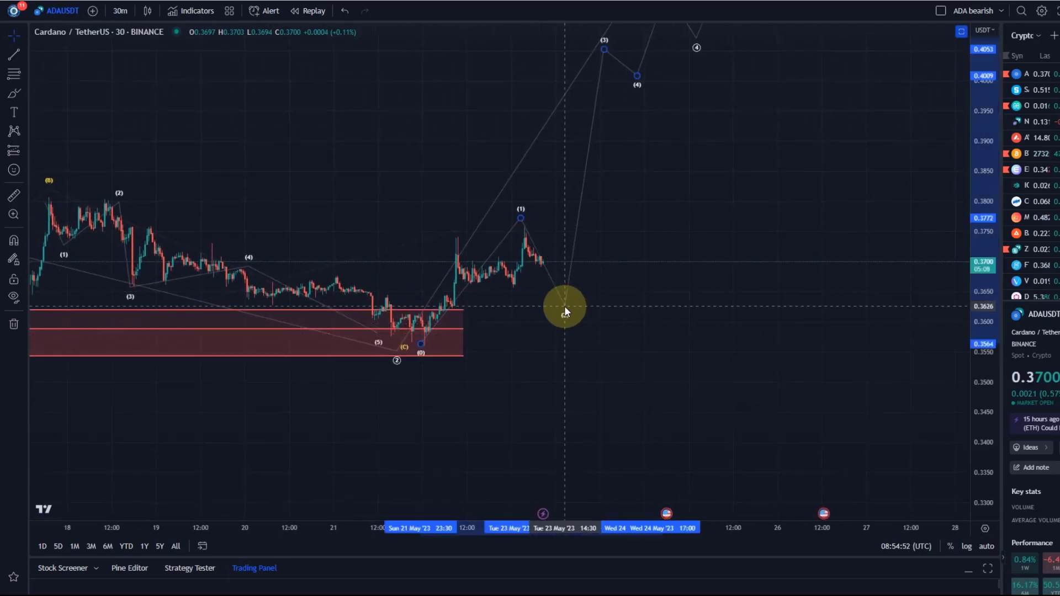
Draw a 'Wave 2 retracements, yellow' Fib from the ② low to wave (1), spanning 0.3660–0.3604
left_click(14, 73)
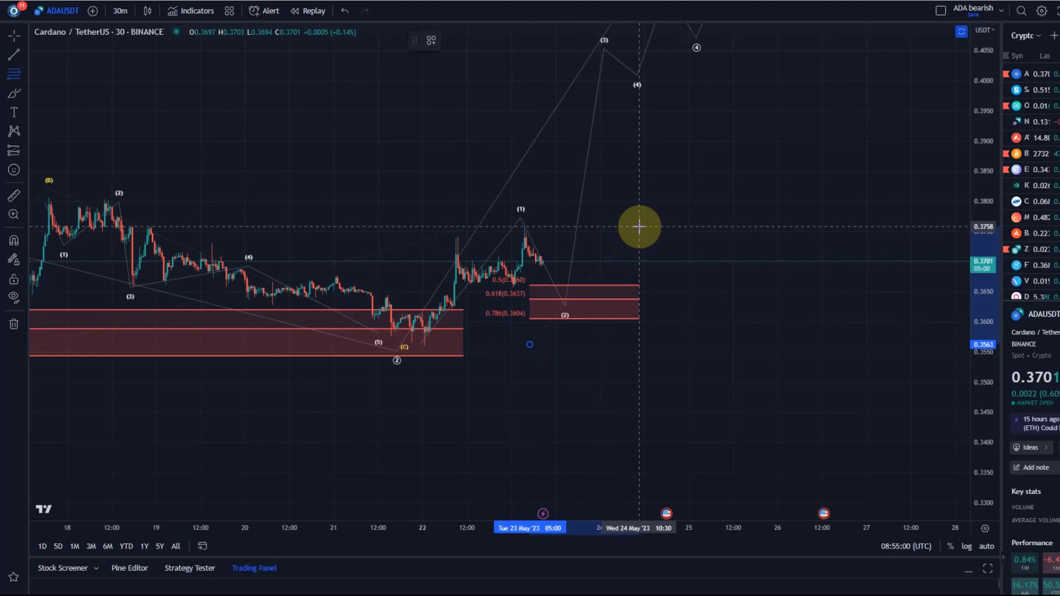
left_click(638, 226)
left_click(431, 40)
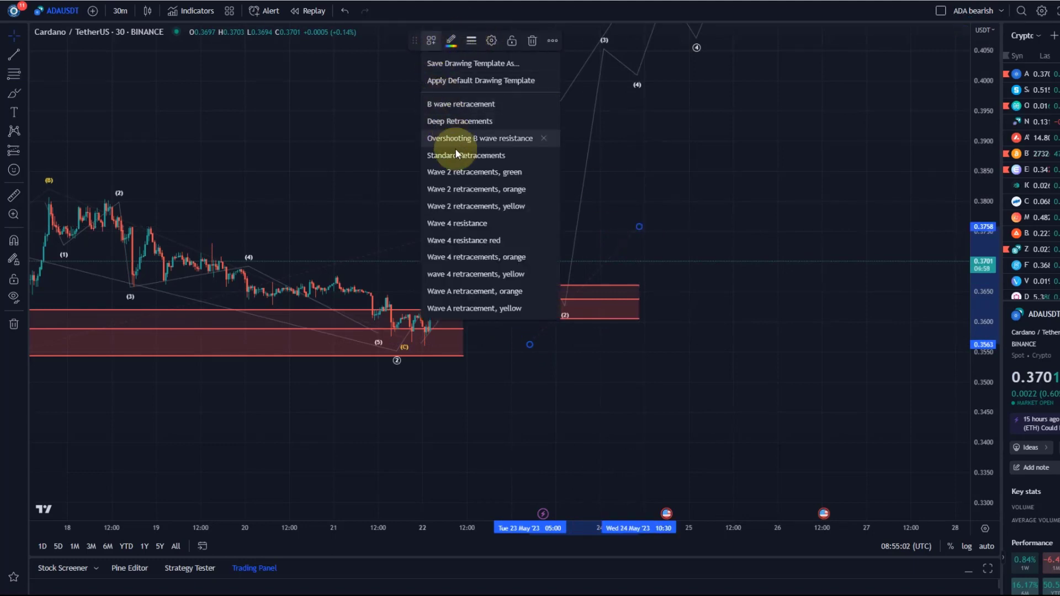
left_click(470, 205)
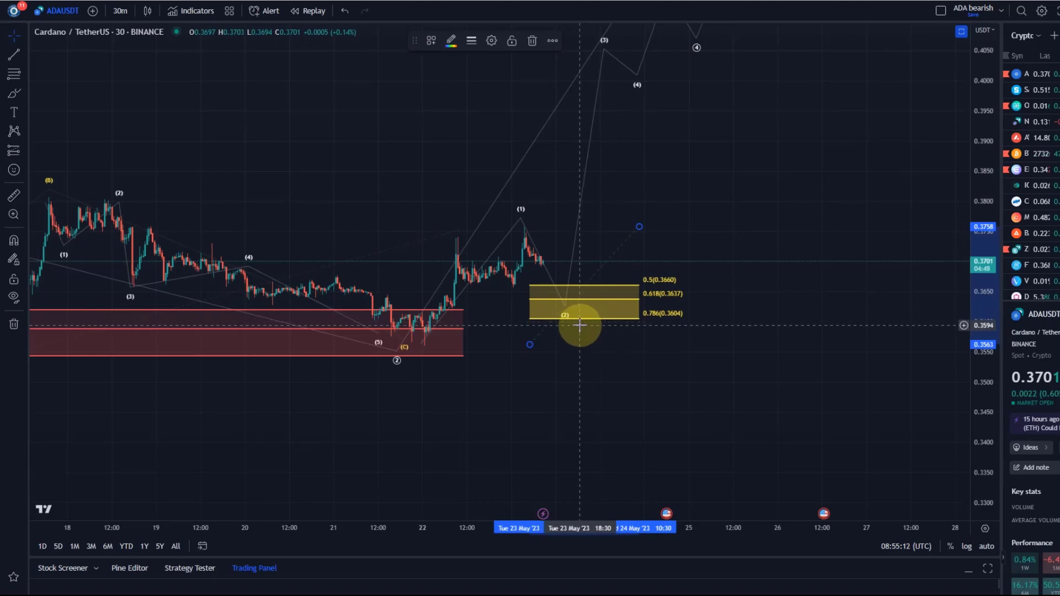
left_click_drag(575, 321, 731, 304)
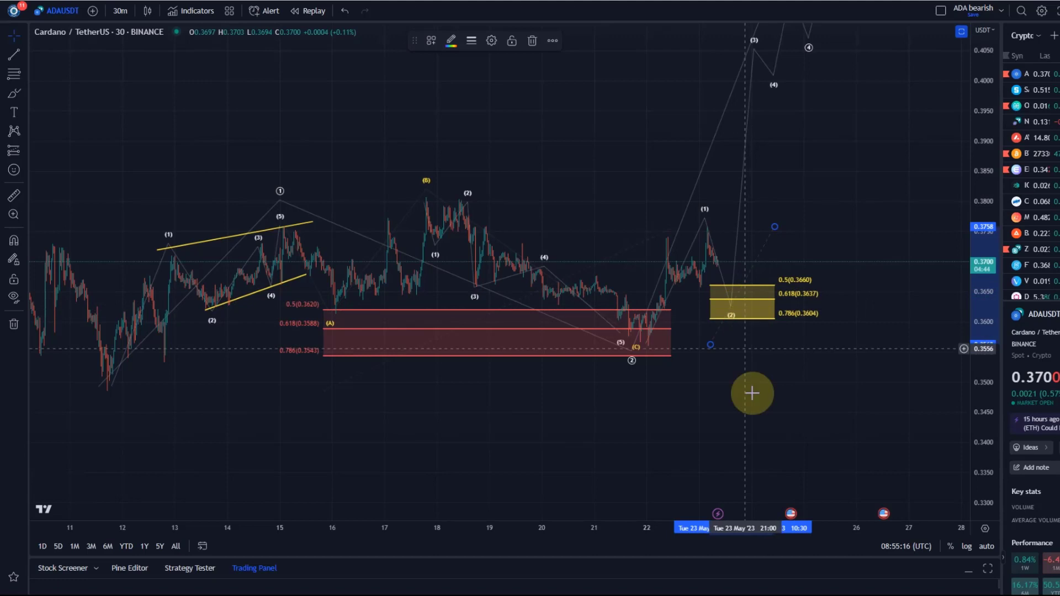
key("ctrl+Tab")
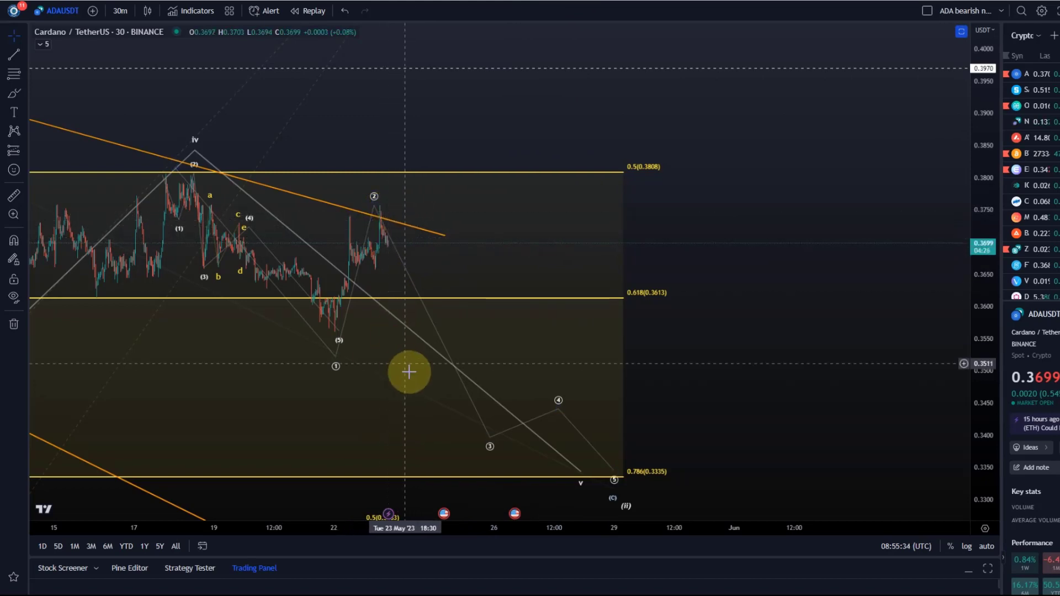
left_click(369, 235)
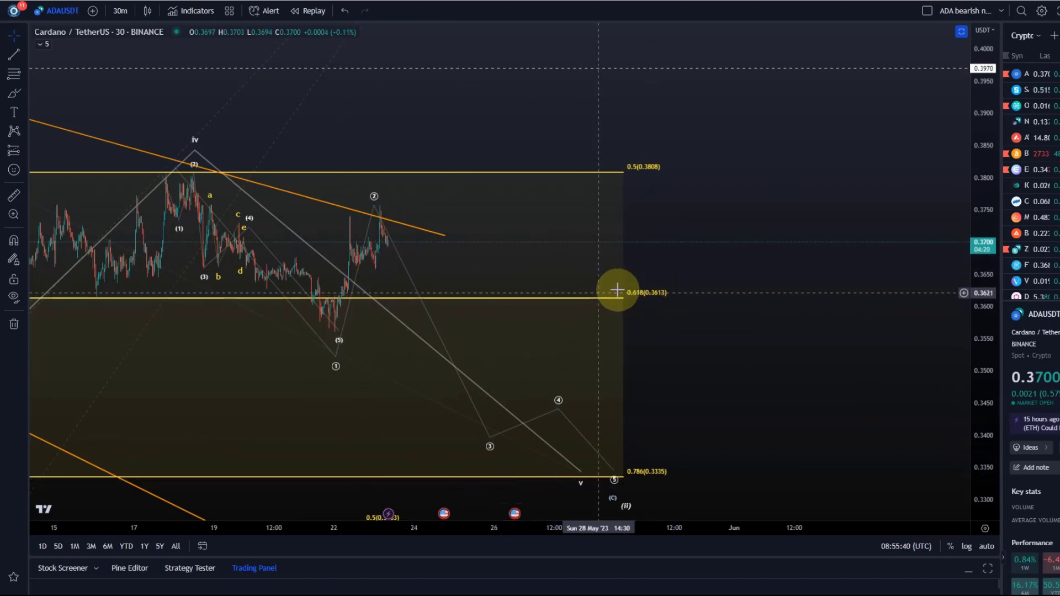
key("ctrl+Tab")
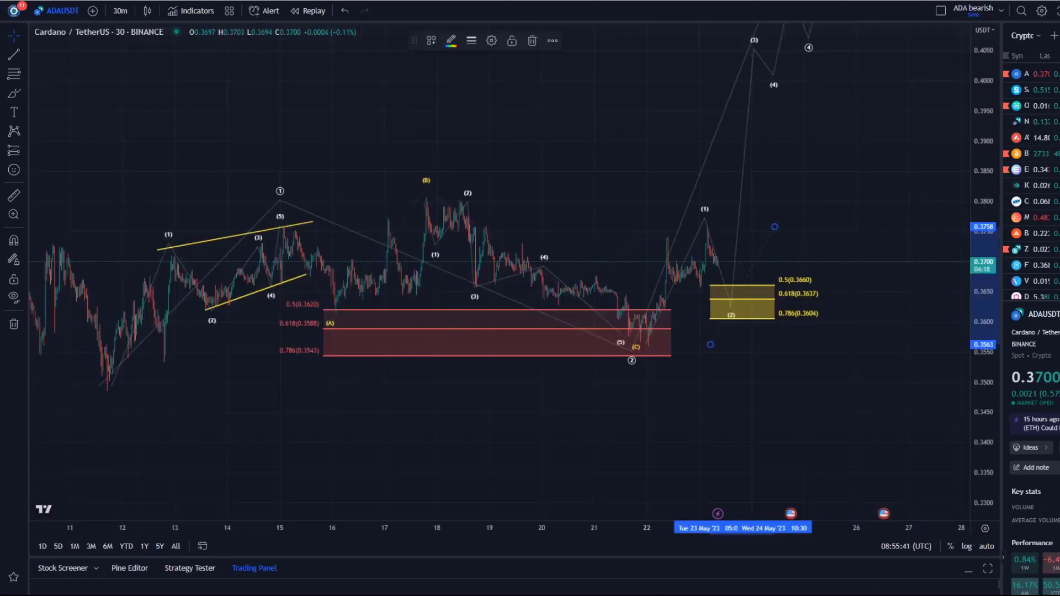
scroll(583, 244, "up", 3)
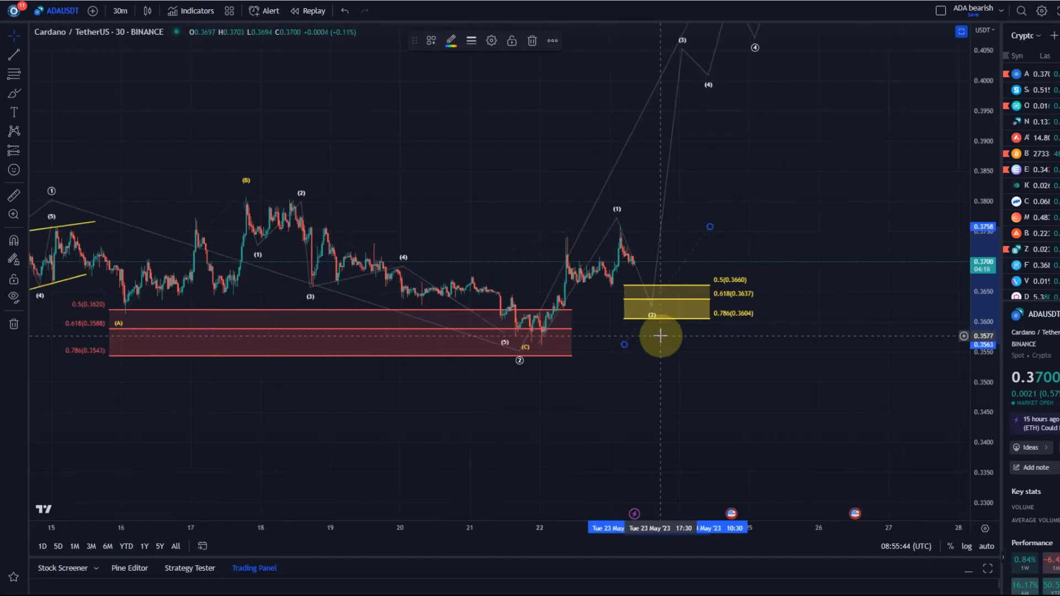